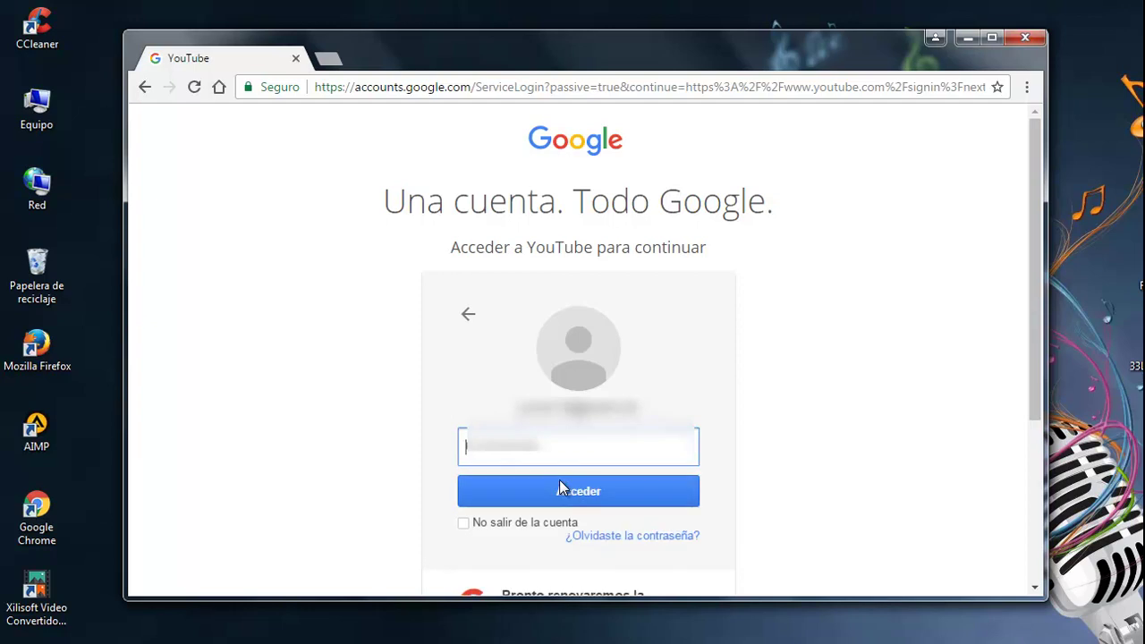
Enter the account password and sign in to YouTube.
text(••)
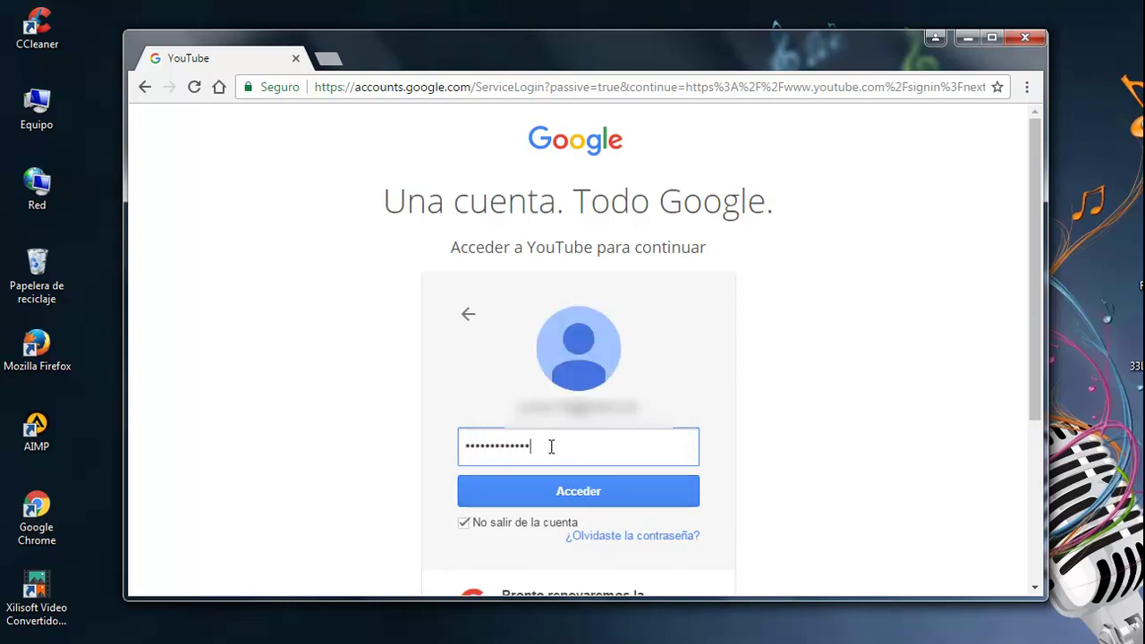
click(553, 482)
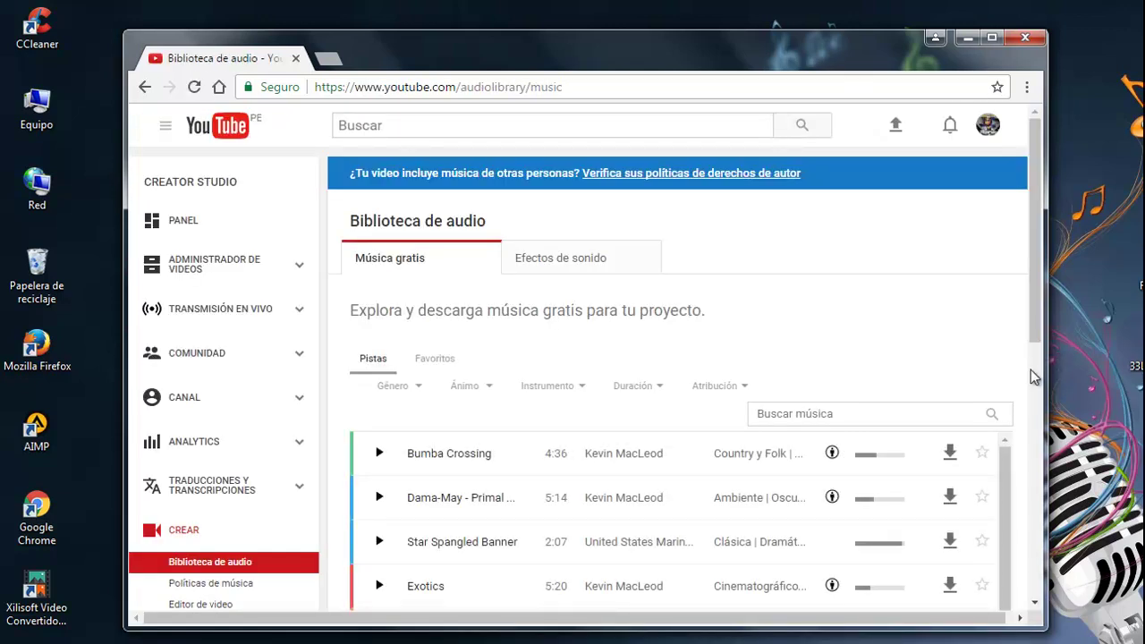
Widen the browser window on both sides so the audio library has more room.
drag(1045, 364, 1108, 364)
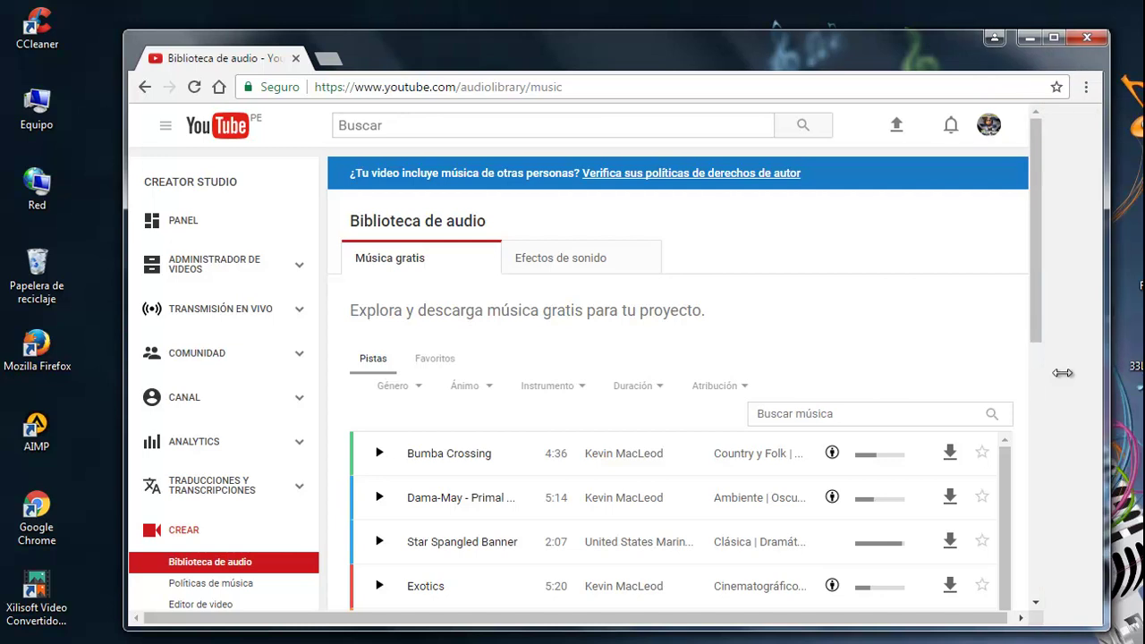
drag(125, 354, 22, 354)
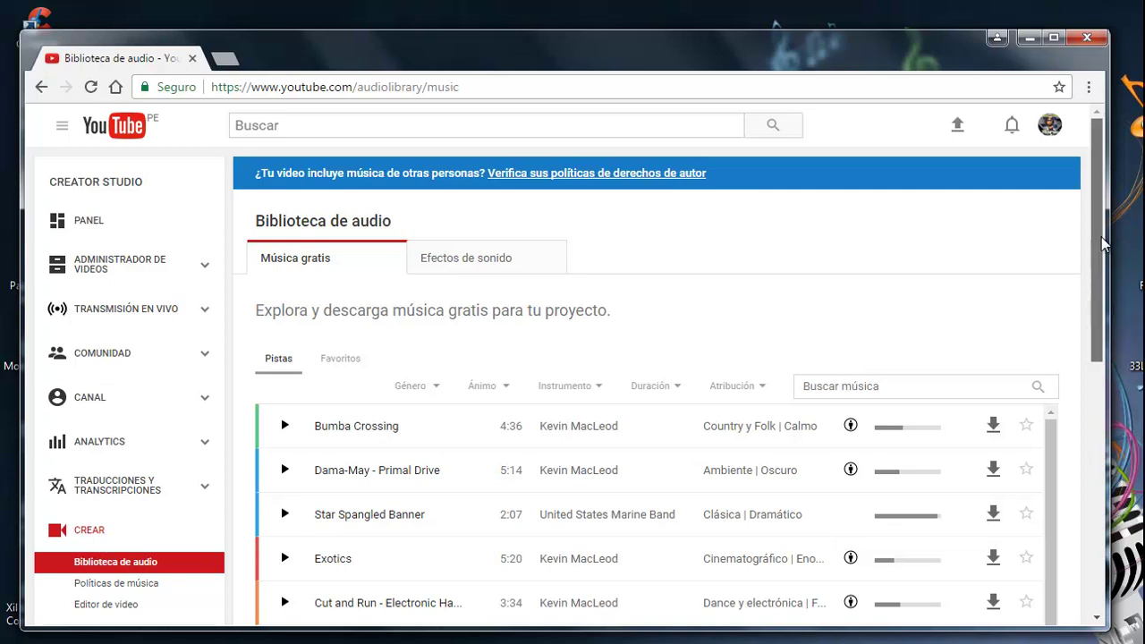
Look through the list of free music tracks in the audio library, including their genres and attribution marks.
scroll(1101, 243, down, 1)
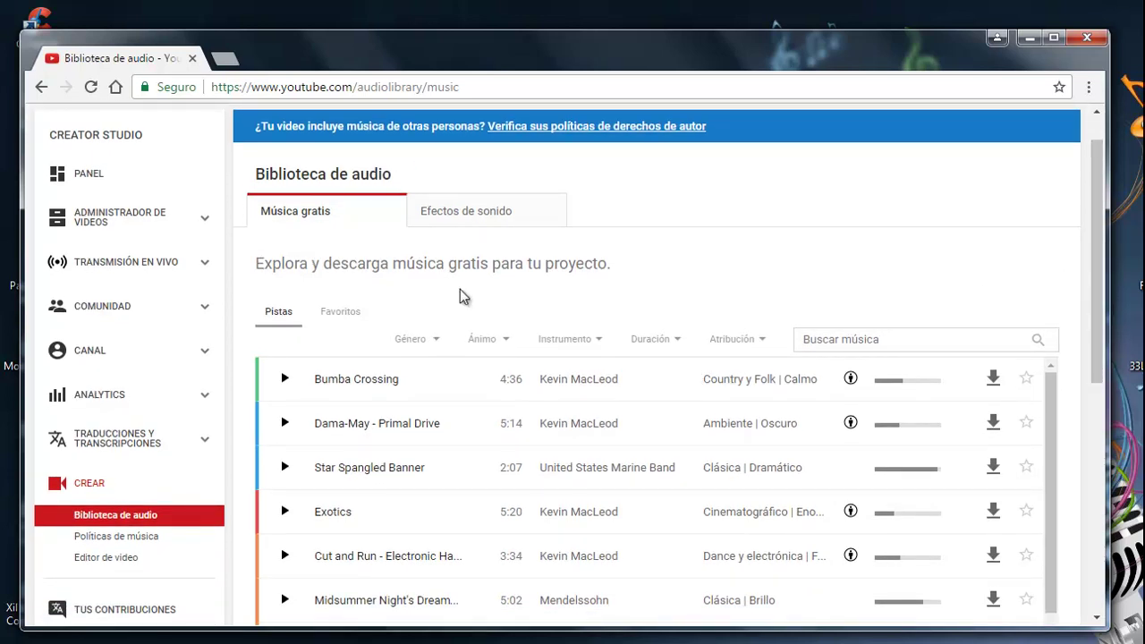
scroll(486, 385, down, 2)
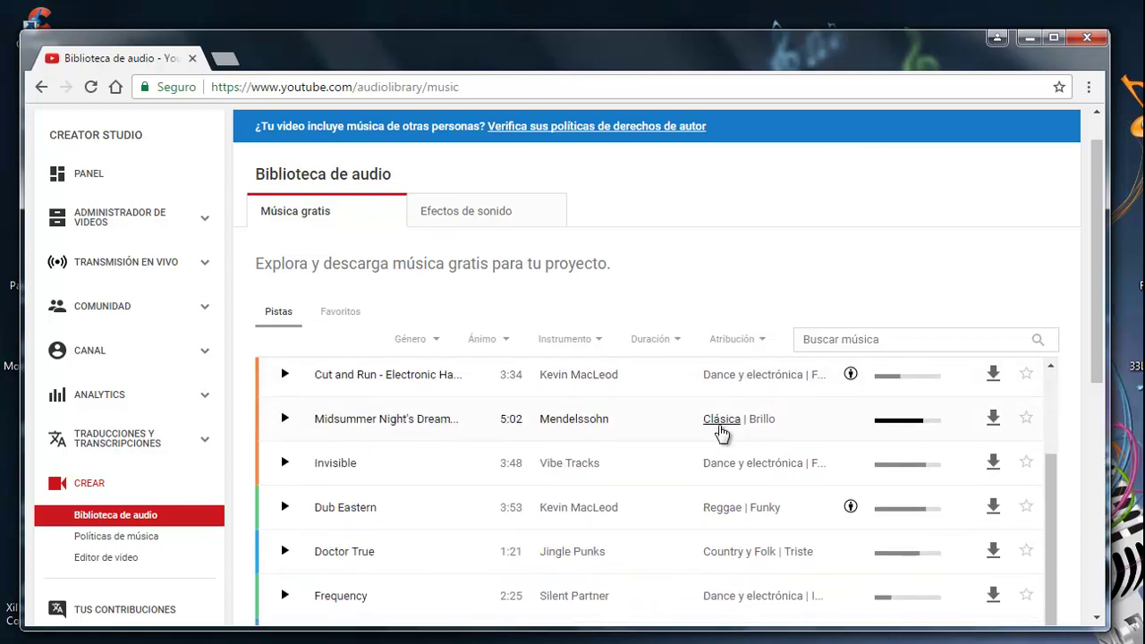
scroll(715, 434, down, 1)
drag(1094, 312, 1081, 371)
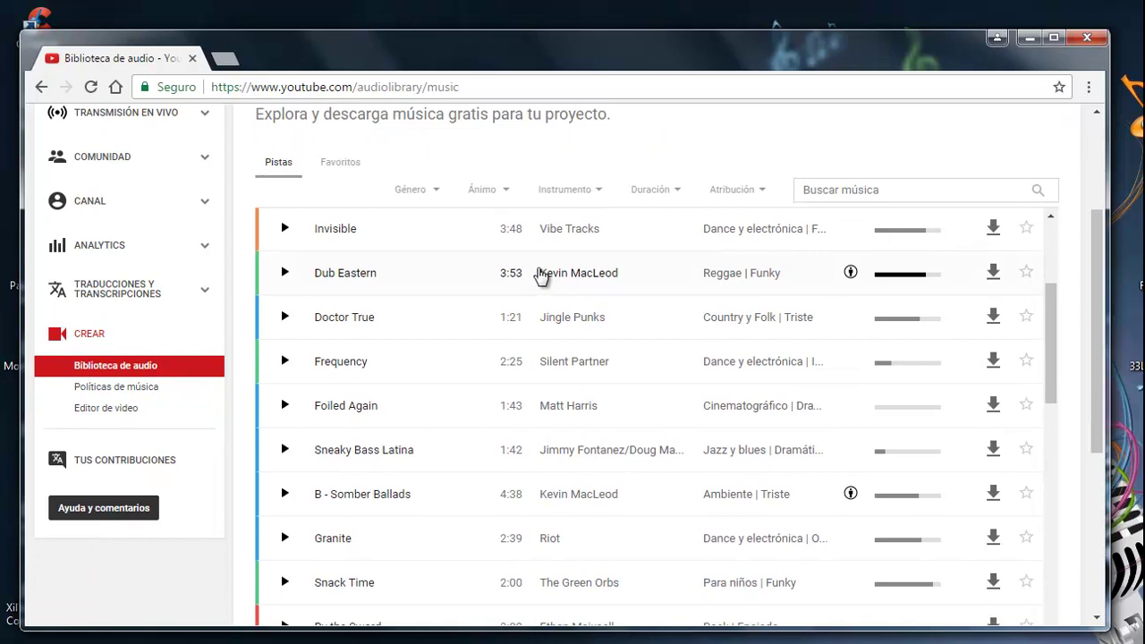
scroll(538, 276, down, 3)
scroll(564, 269, down, 10)
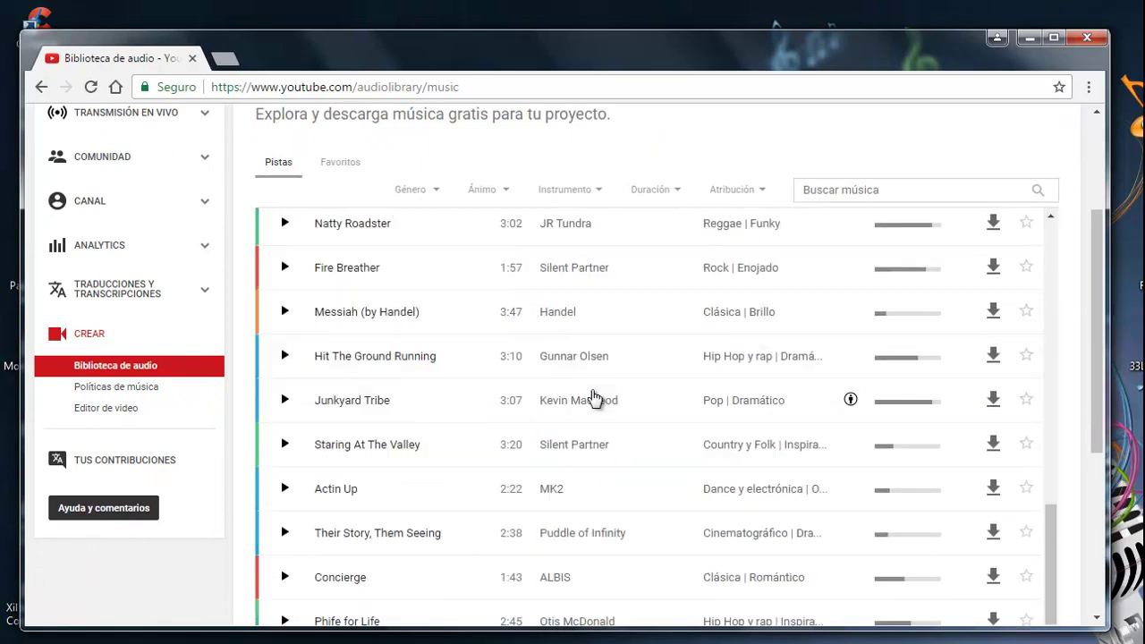
scroll(594, 397, up, 15)
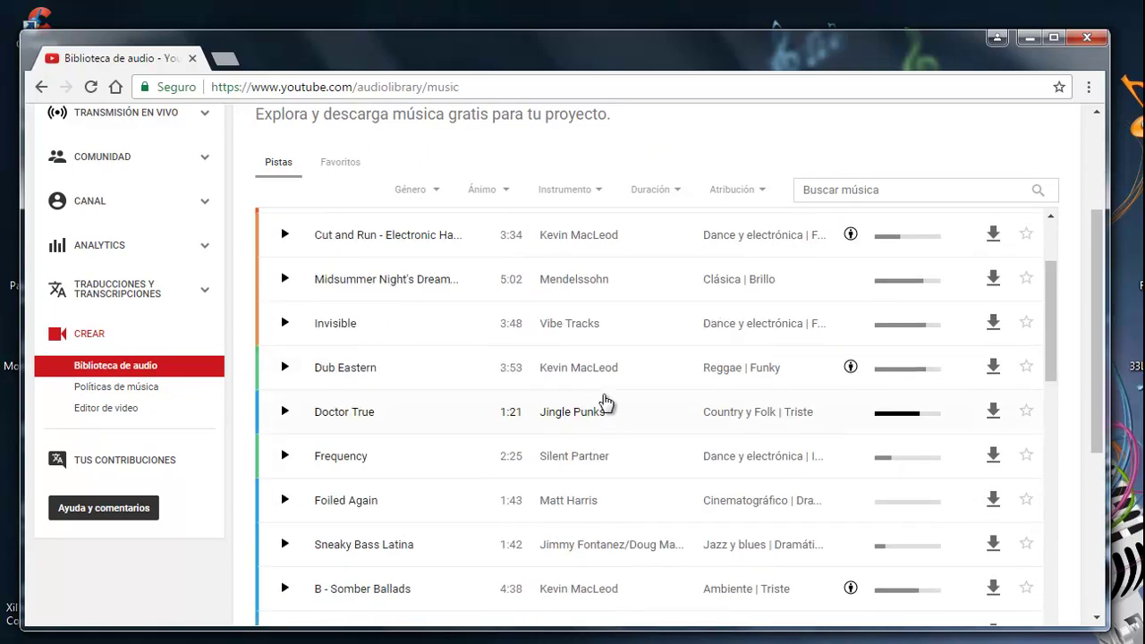
scroll(626, 421, up, 2)
scroll(665, 455, down, 2)
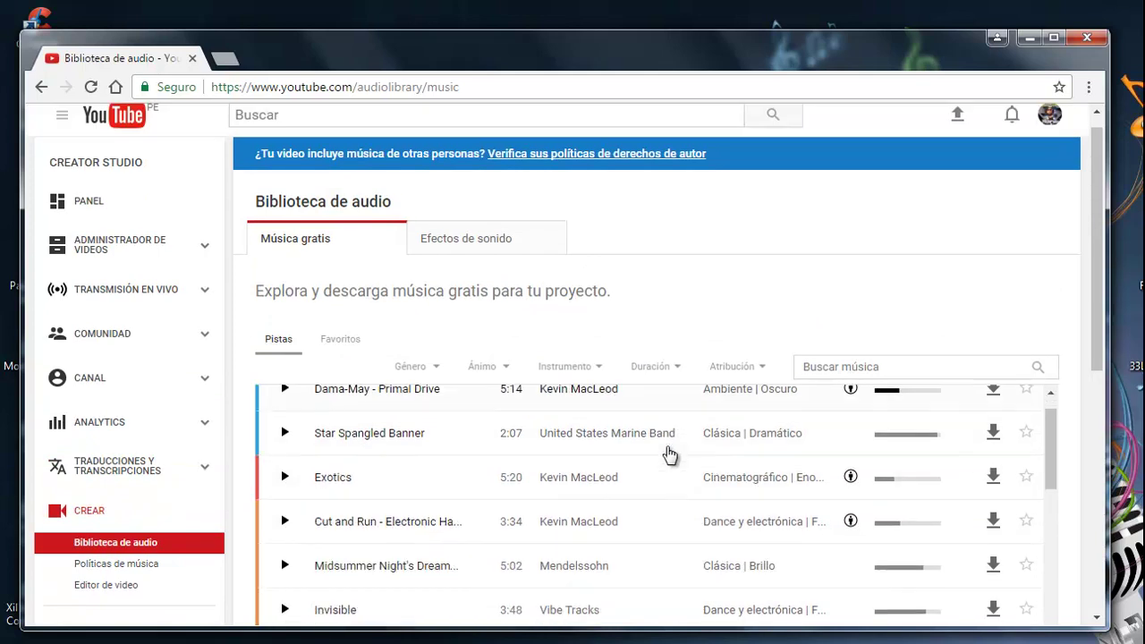
scroll(1098, 327, down, 1)
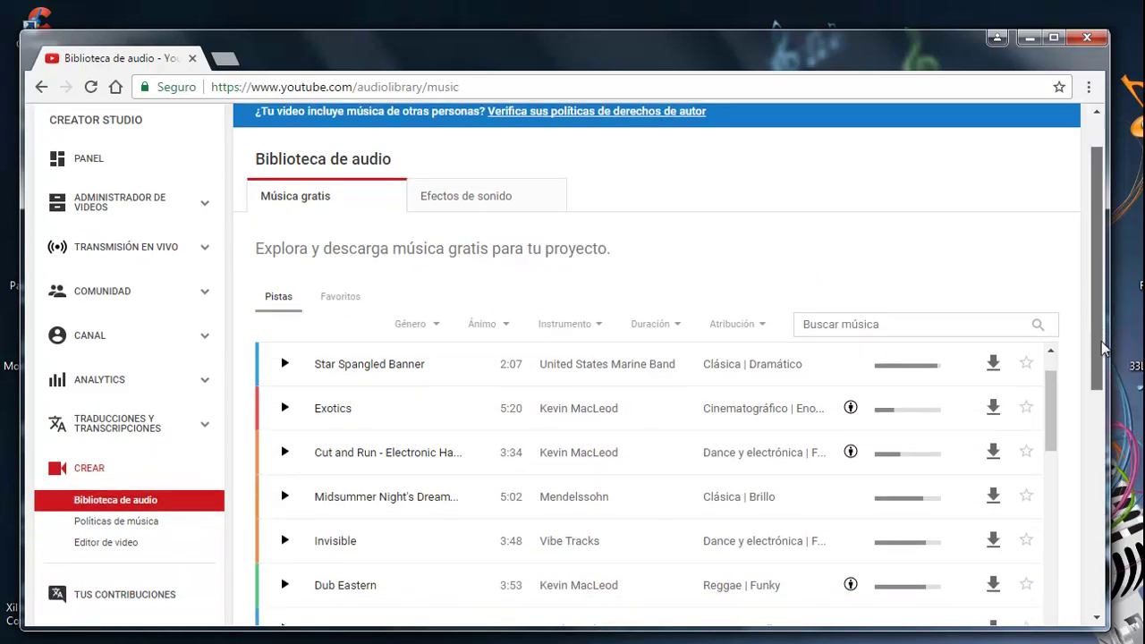
scroll(906, 465, up, 2)
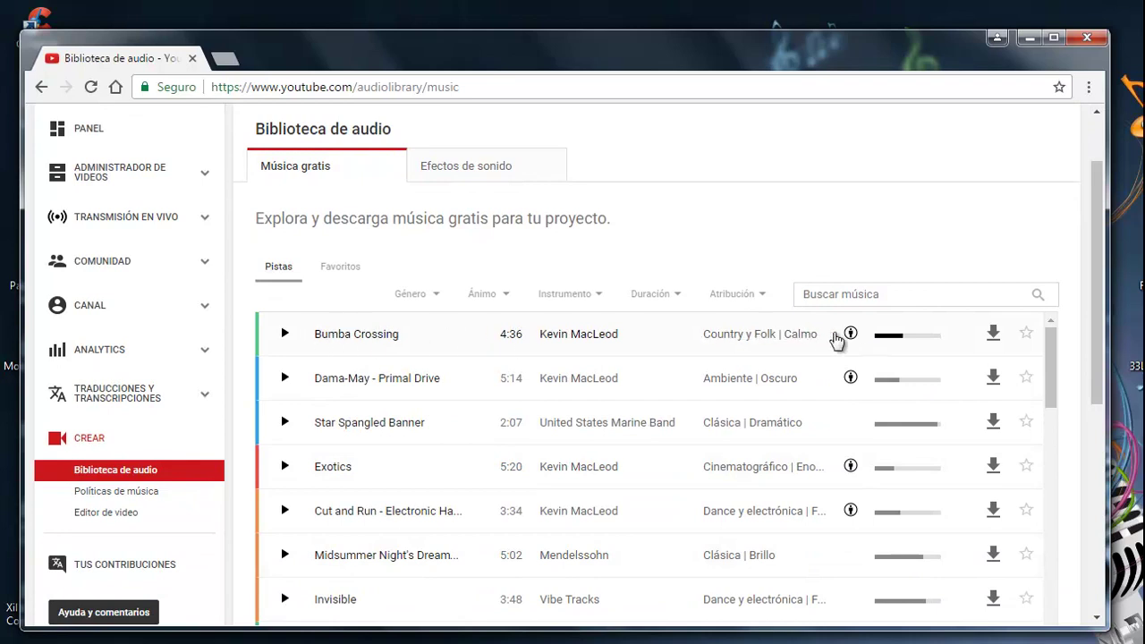
Show the Country y Folk tracks with the details of Bumba Crossing expanded, and examine its Creative Commons attribution text.
mouse_move(850, 338)
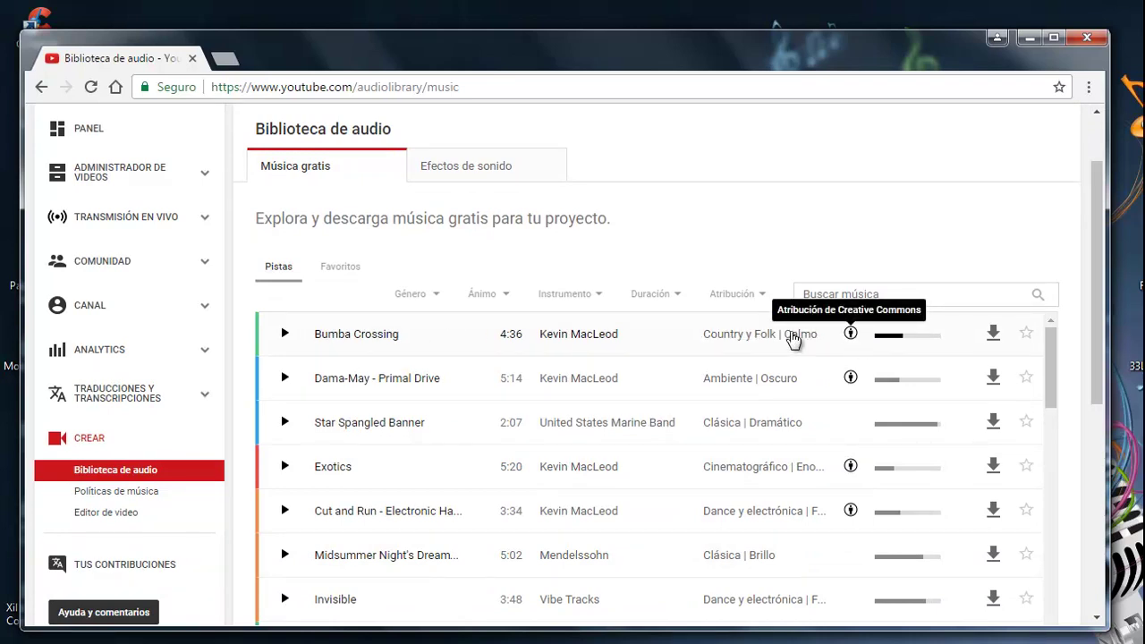
click(722, 338)
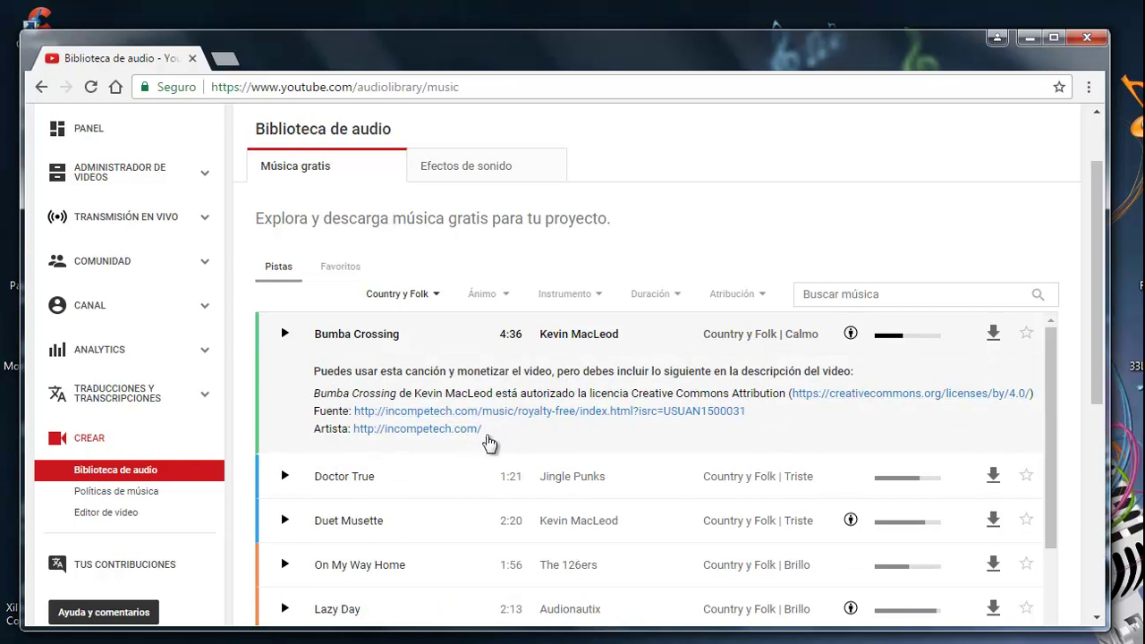
drag(483, 428, 313, 369)
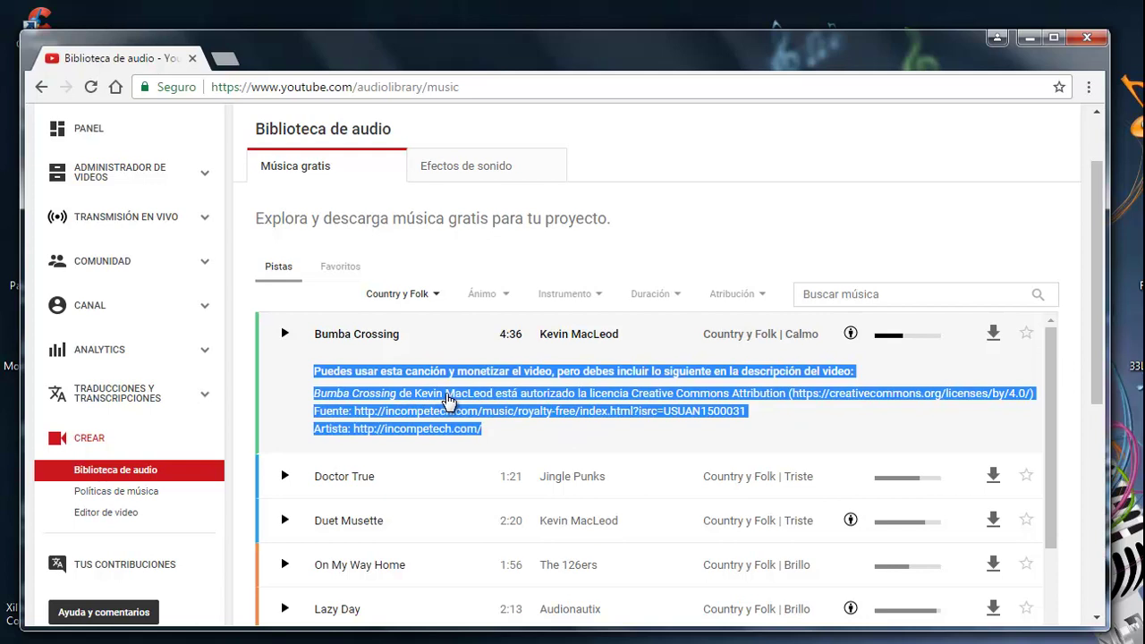
click(527, 447)
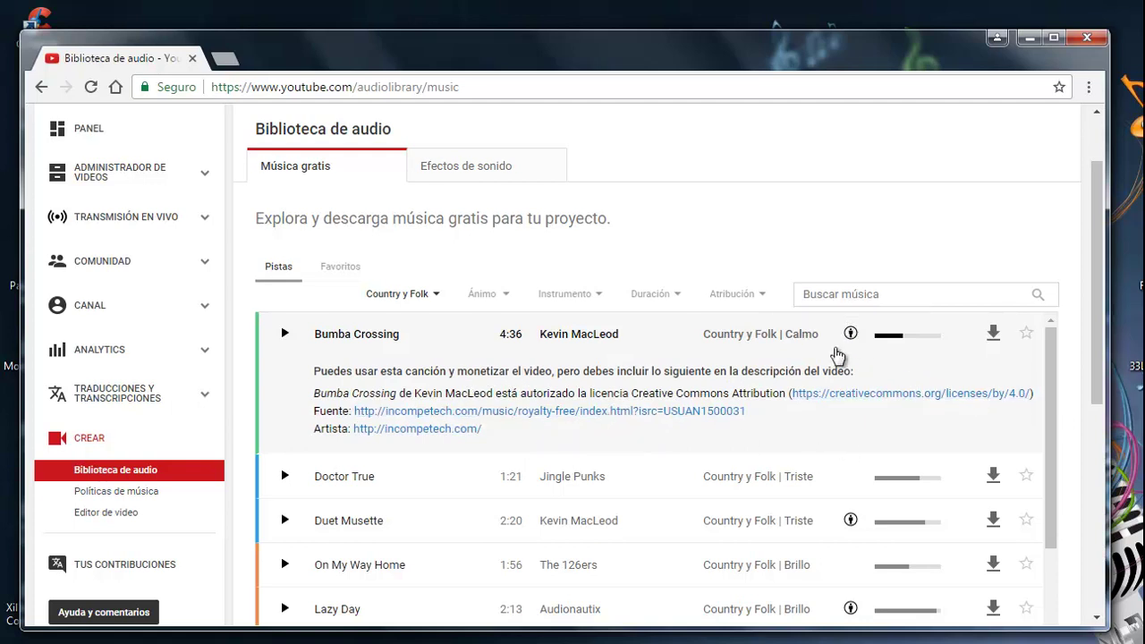
Check the usage terms of the track On My Way Home and look over the other Country y Folk tracks.
scroll(838, 390, down, 1)
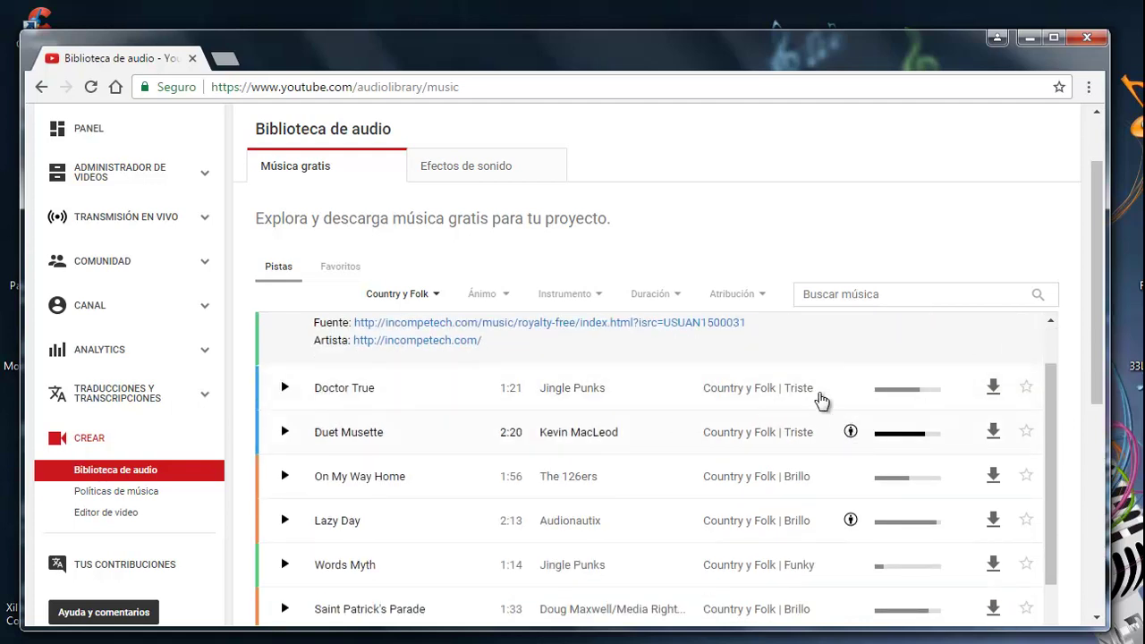
click(380, 483)
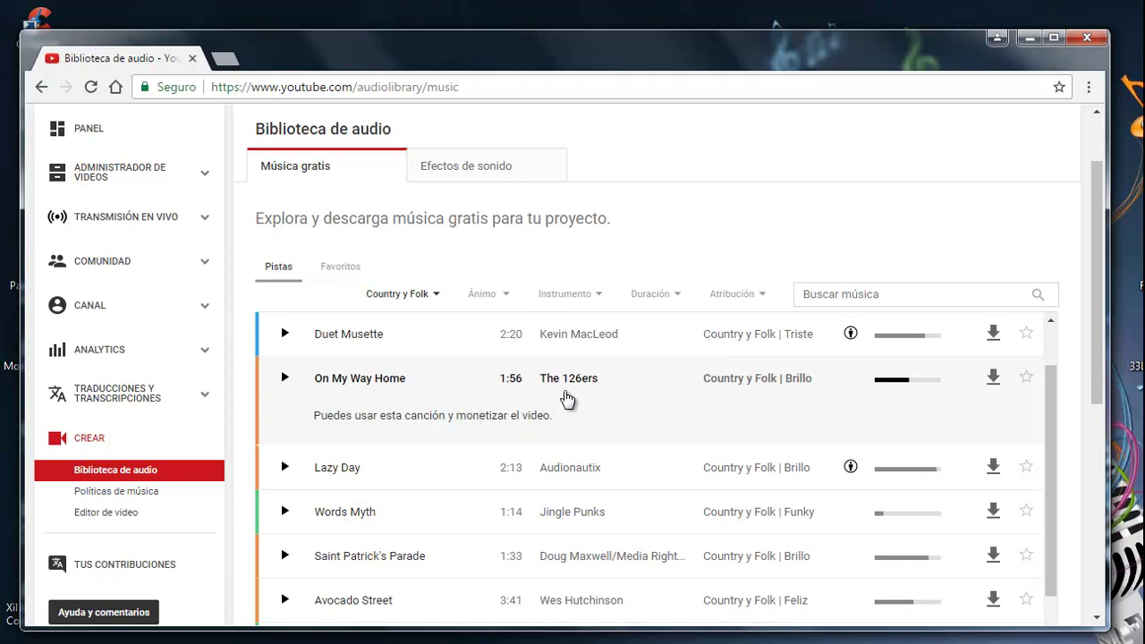
scroll(812, 475, down, 2)
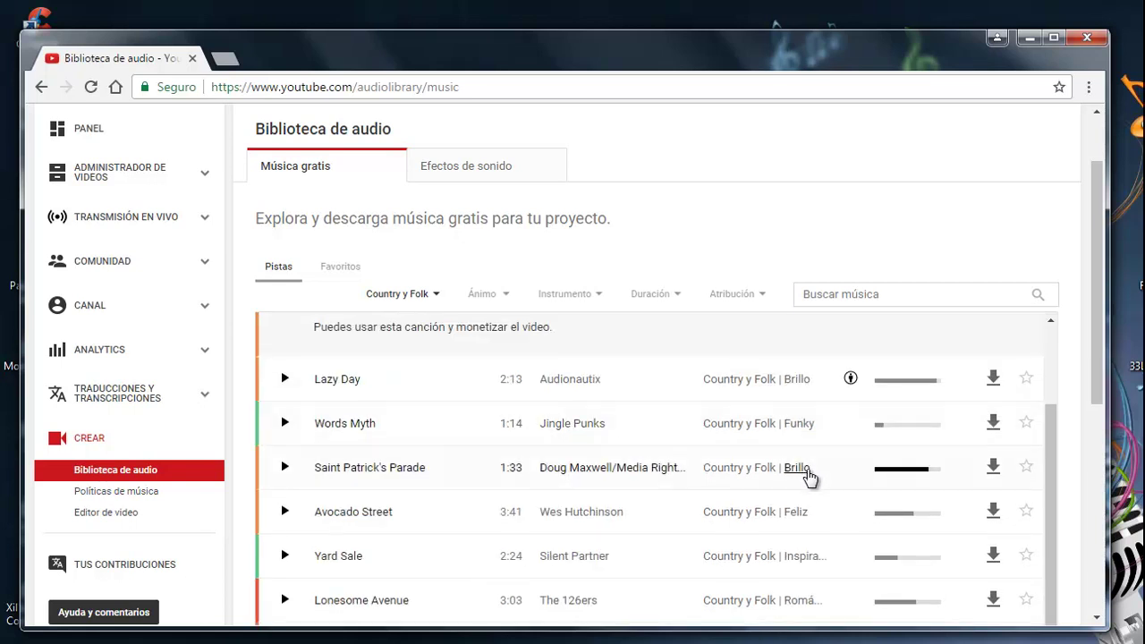
scroll(403, 454, up, 2)
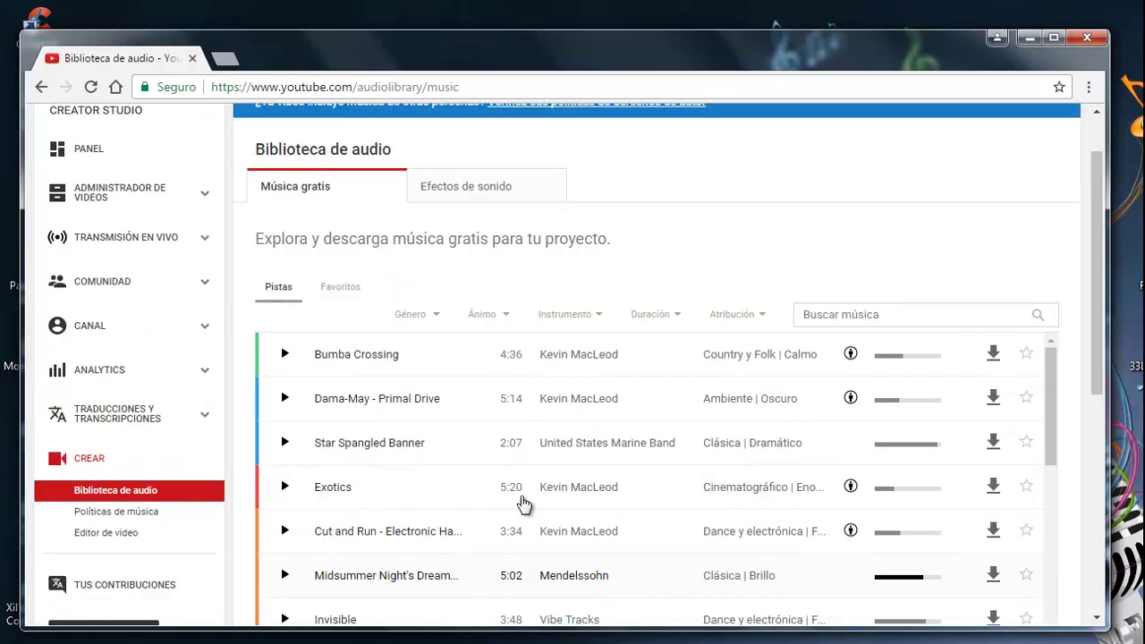
Filter the free music tracks by the genre Hip Hop y rap and look through the list.
scroll(524, 505, up, 1)
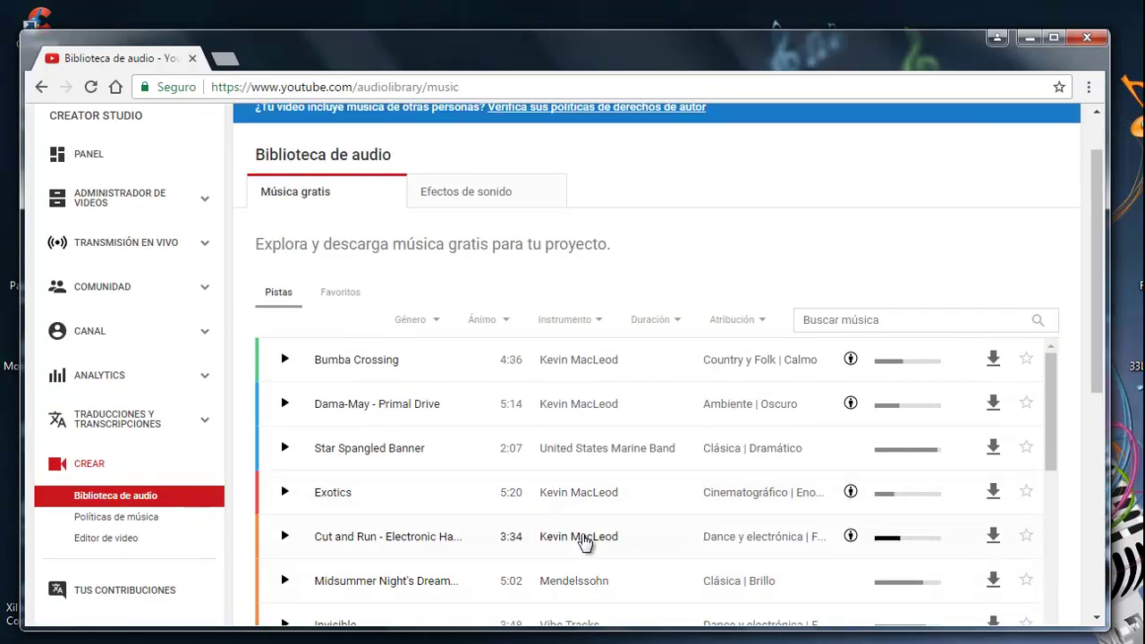
click(438, 322)
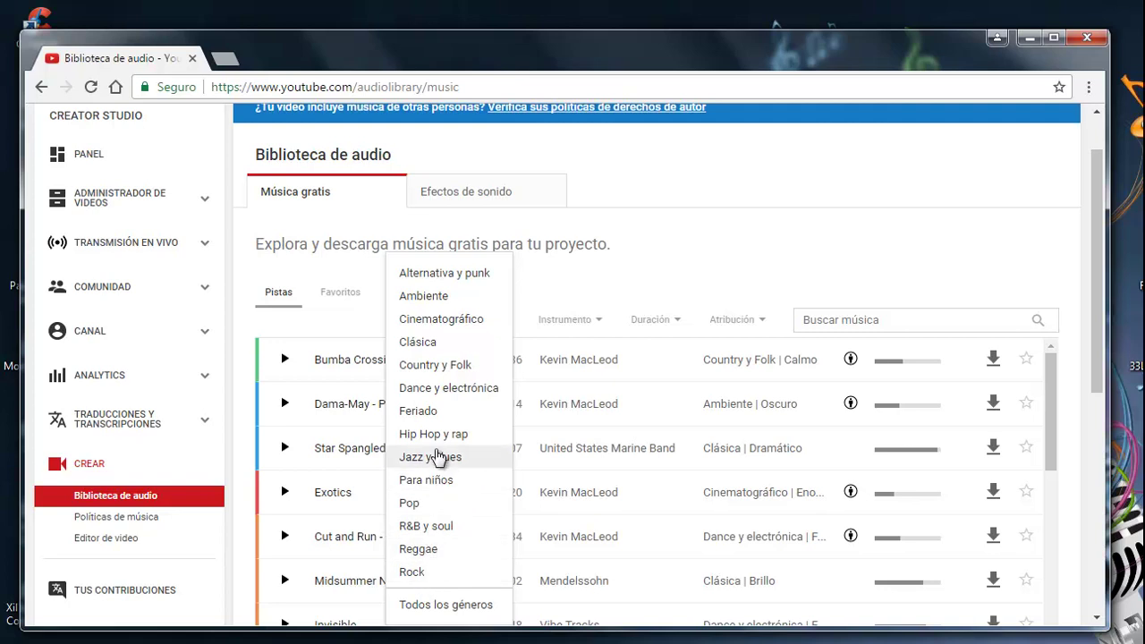
click(433, 434)
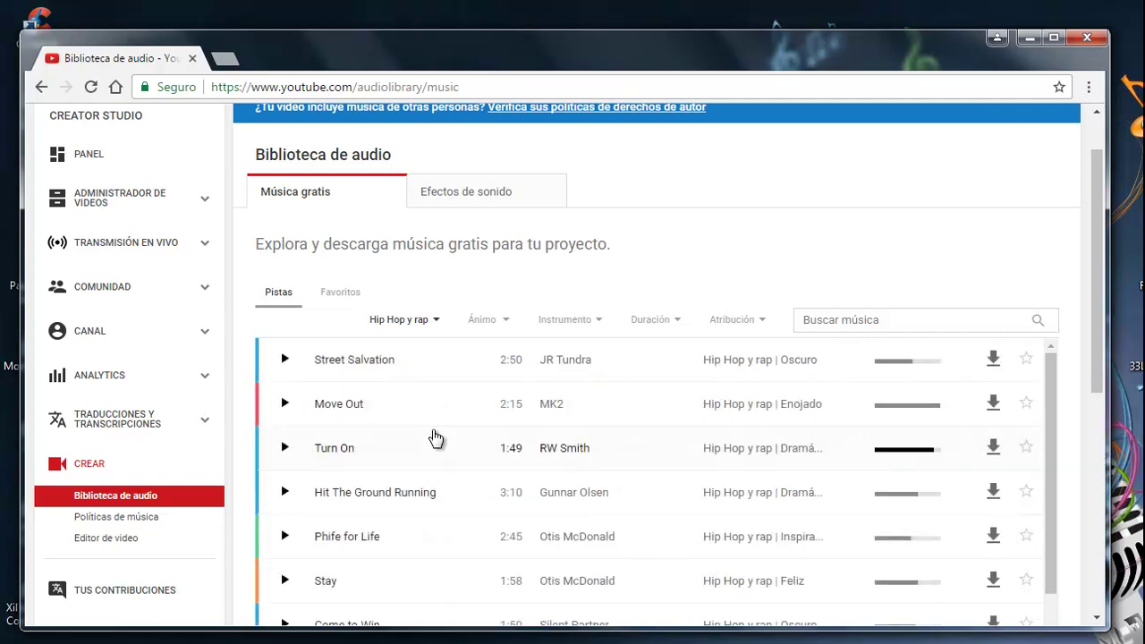
scroll(813, 472, down, 6)
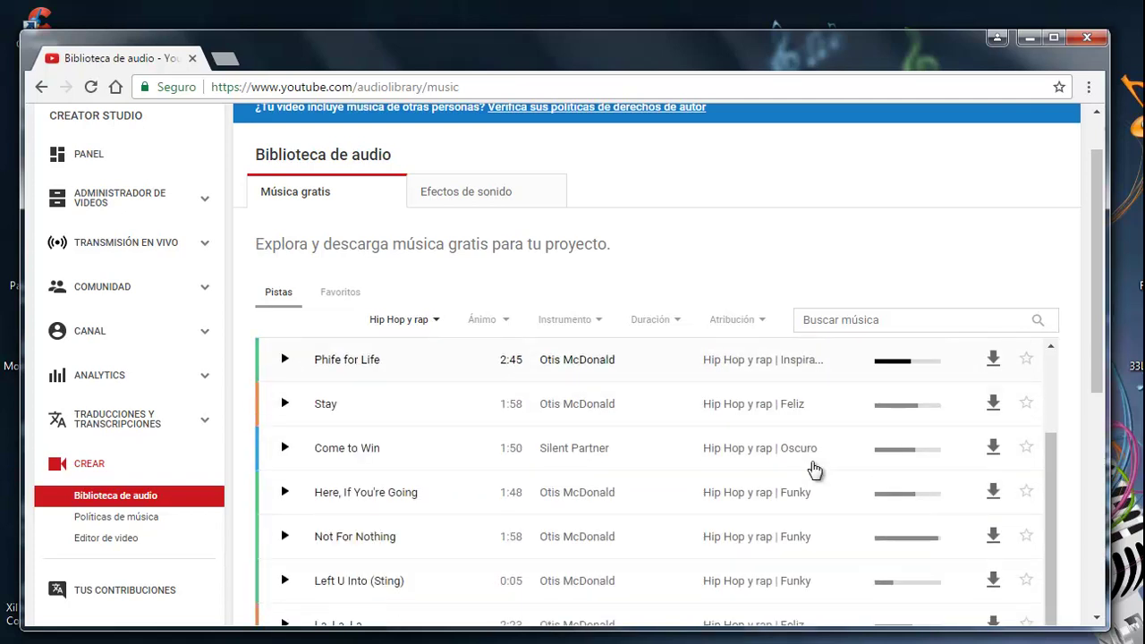
scroll(813, 488, down, 3)
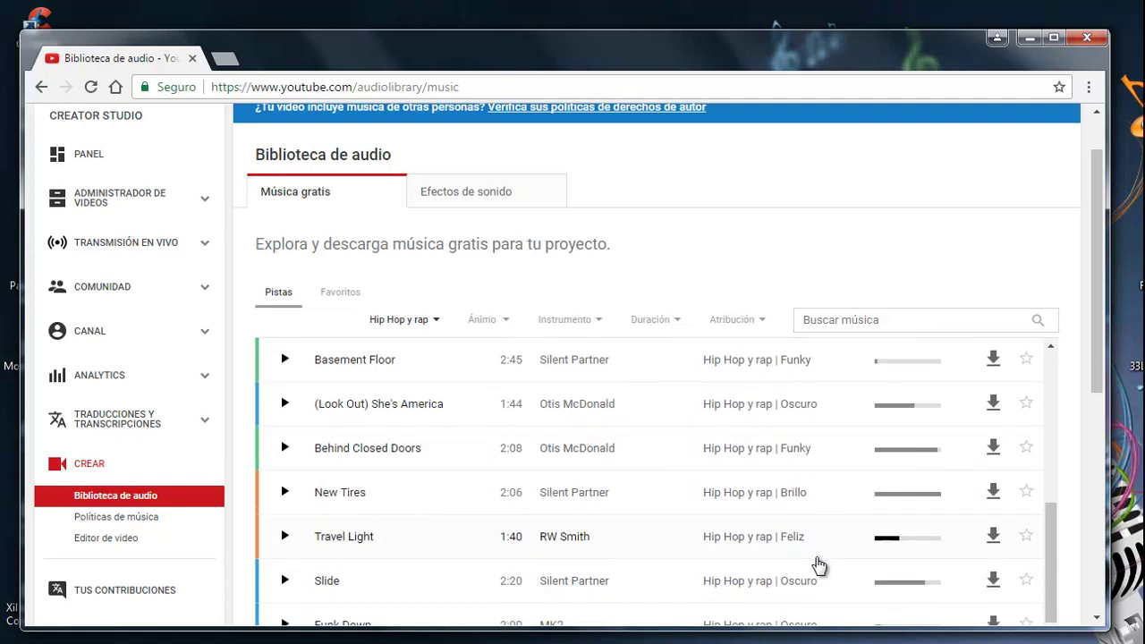
scroll(836, 502, up, 7)
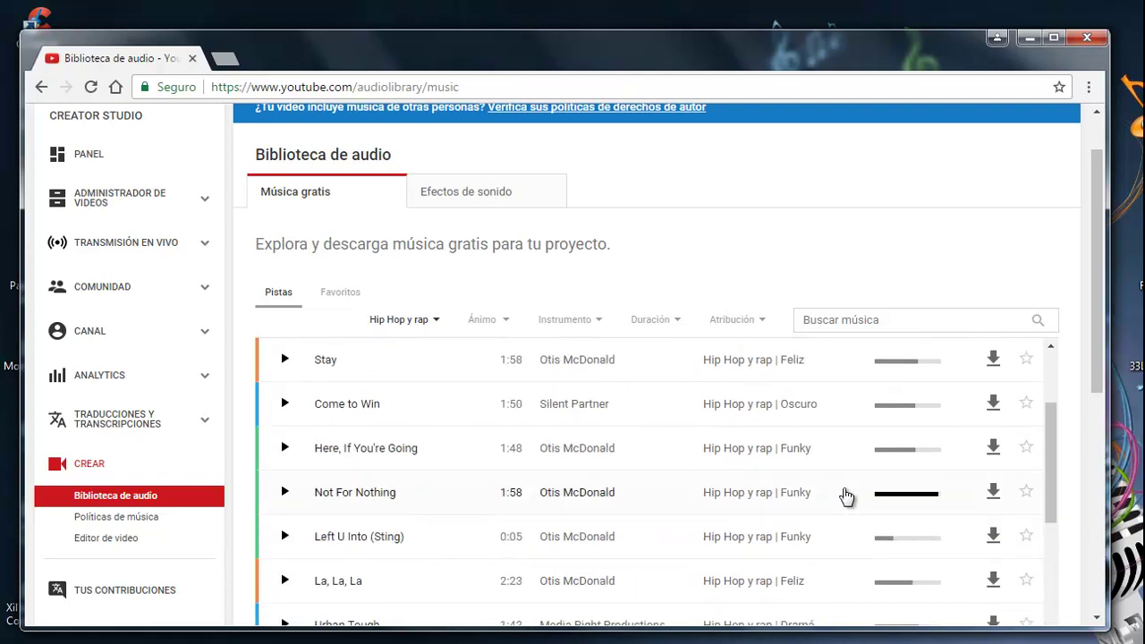
scroll(846, 496, up, 1)
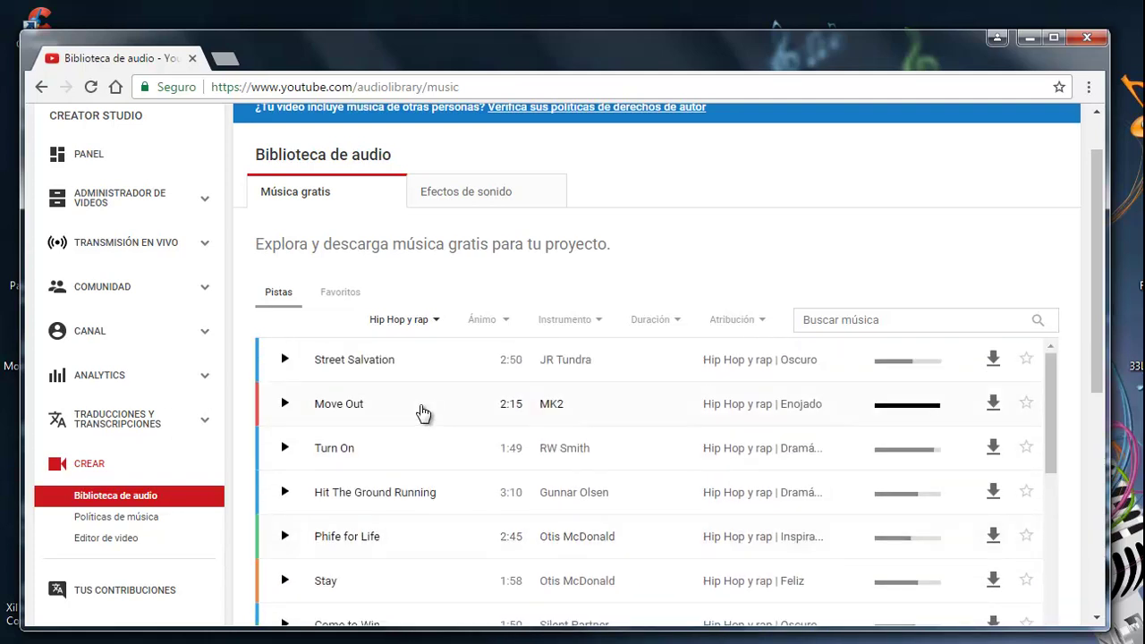
Check the usage terms of the track Street Salvation and download it.
click(365, 374)
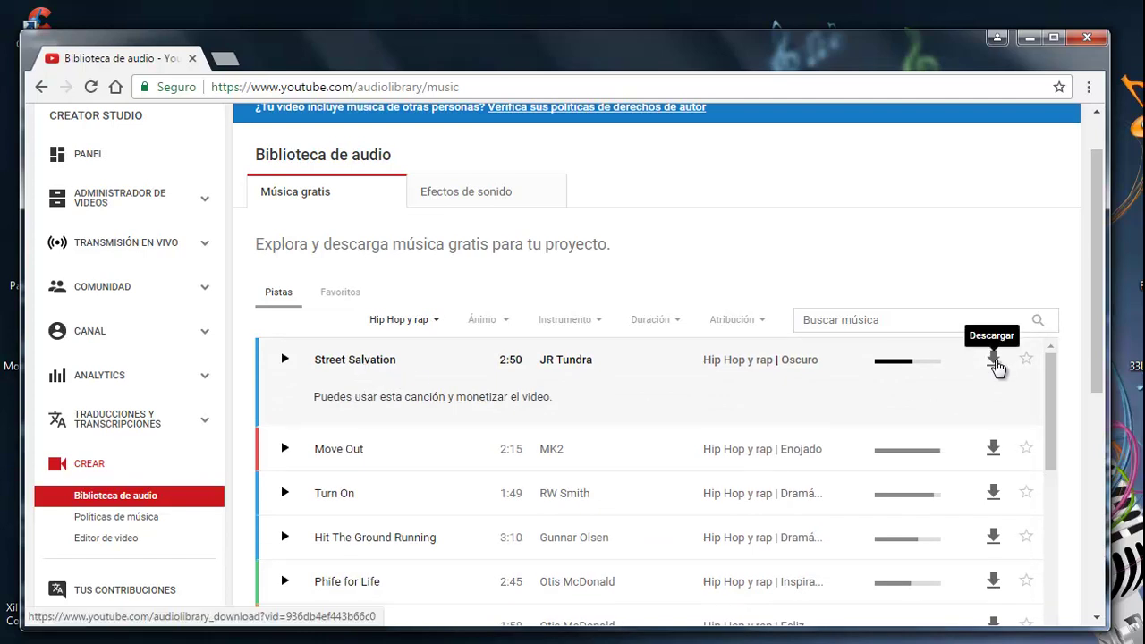
click(993, 363)
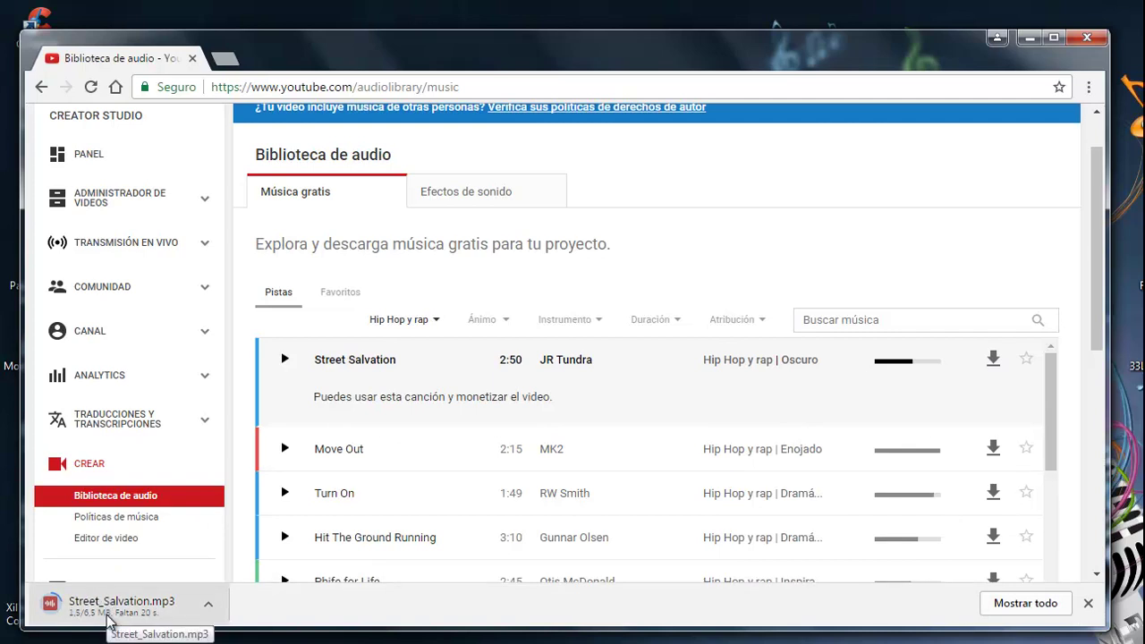
Examine the available filter options for mood, instrument, duration and attribution without choosing any.
click(499, 320)
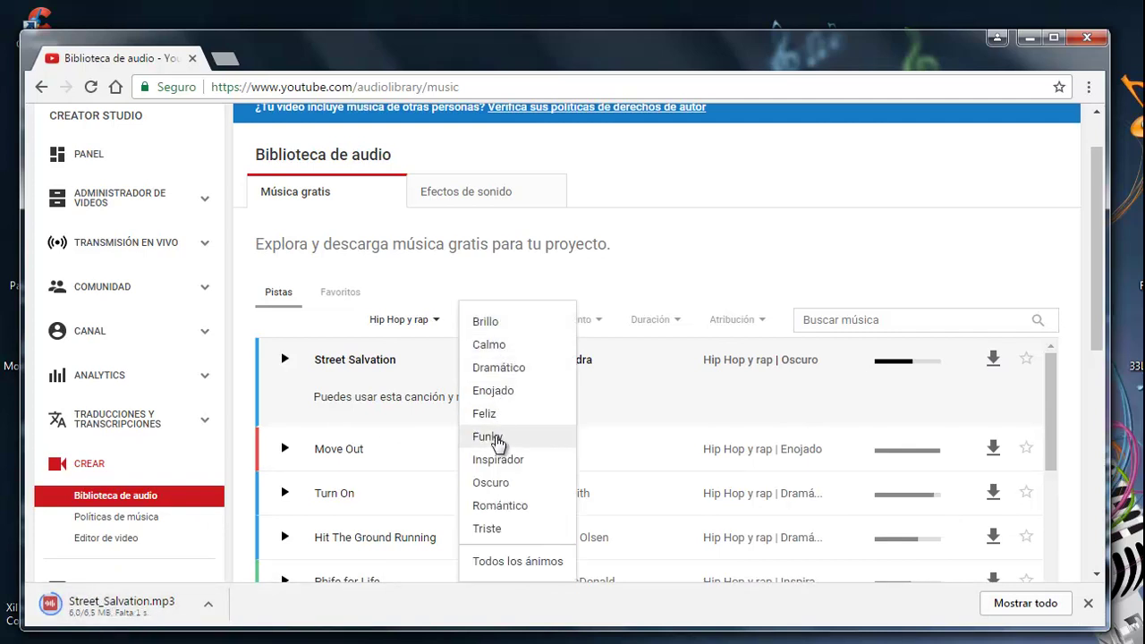
click(619, 272)
click(600, 322)
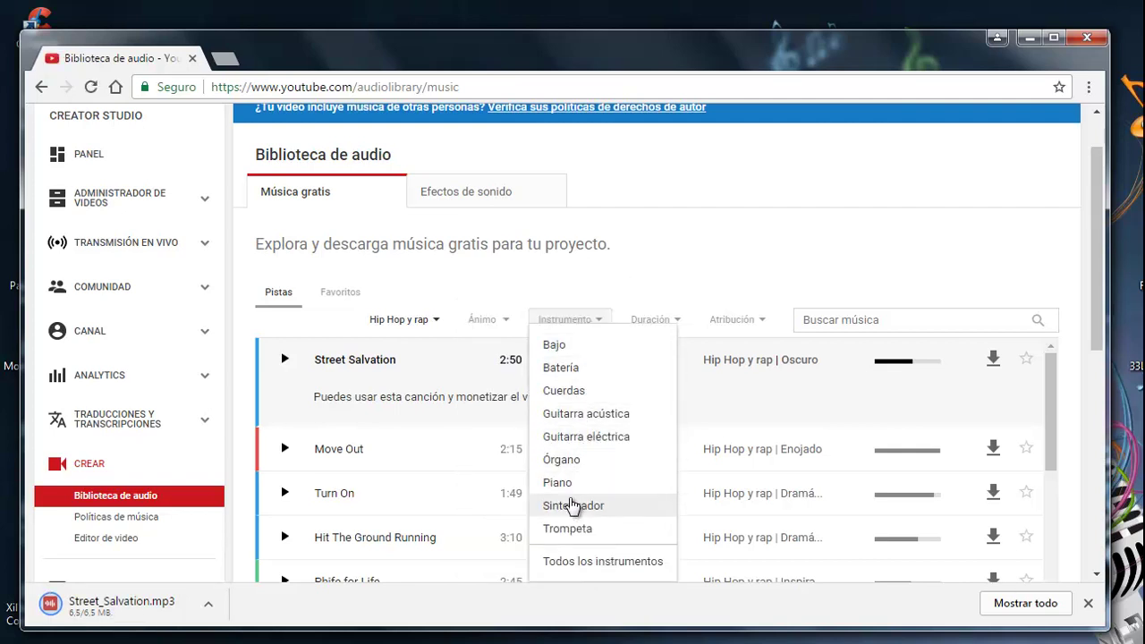
click(660, 242)
click(678, 327)
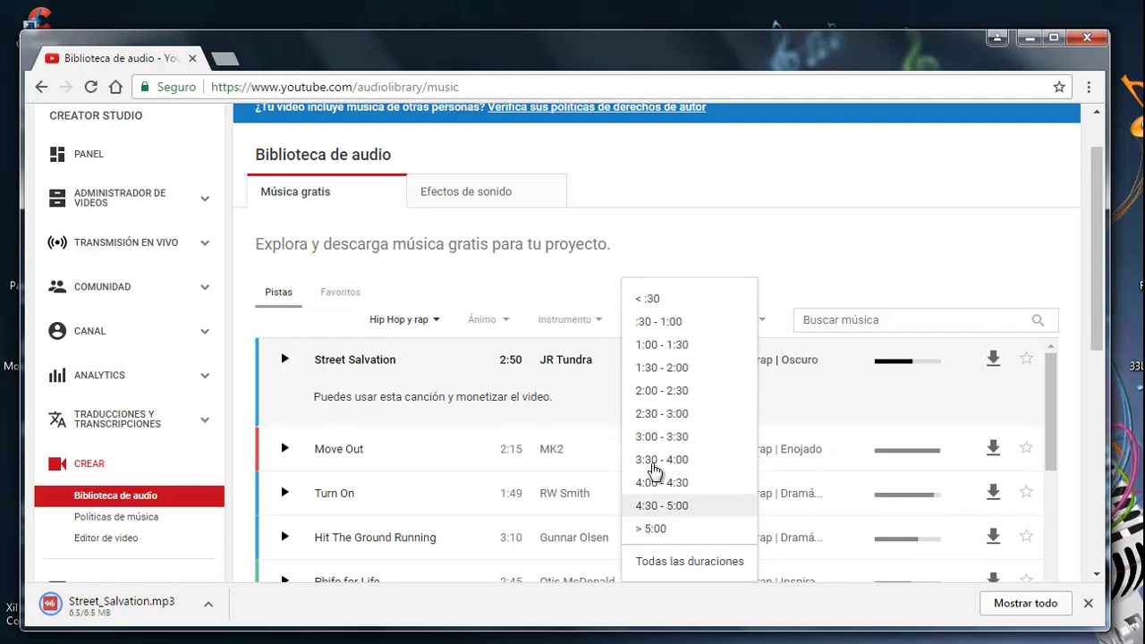
click(738, 242)
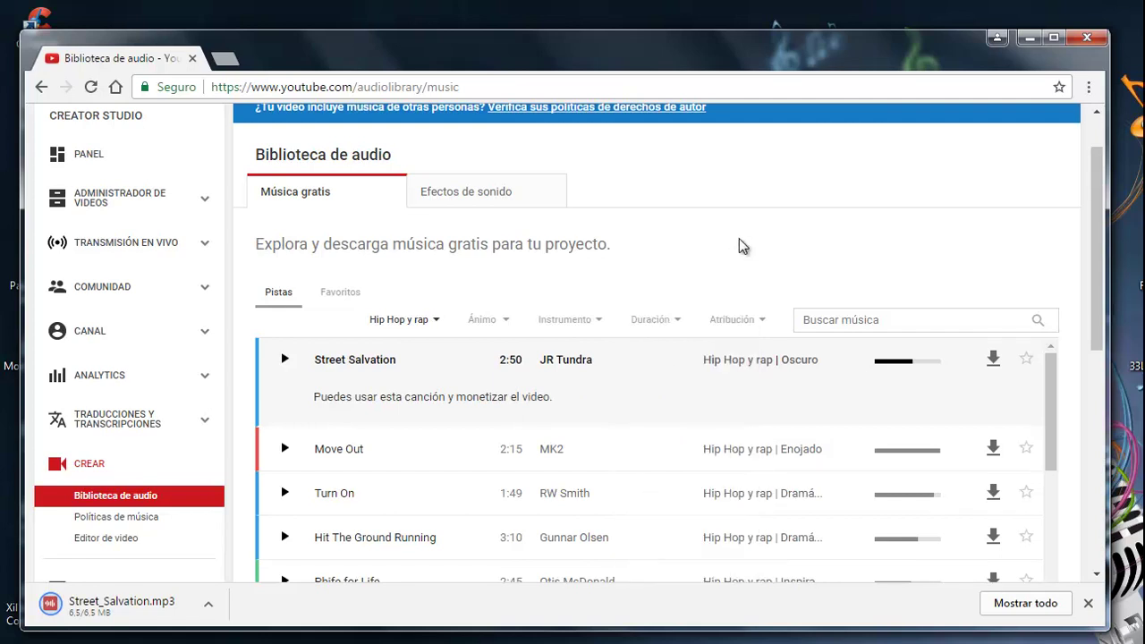
click(760, 324)
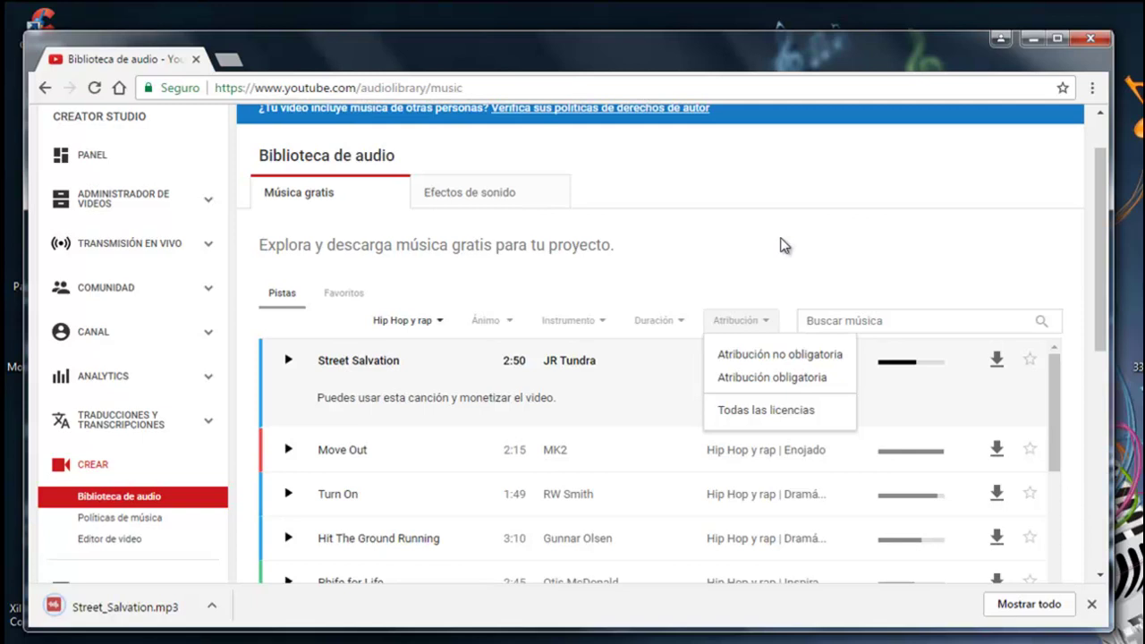
click(784, 245)
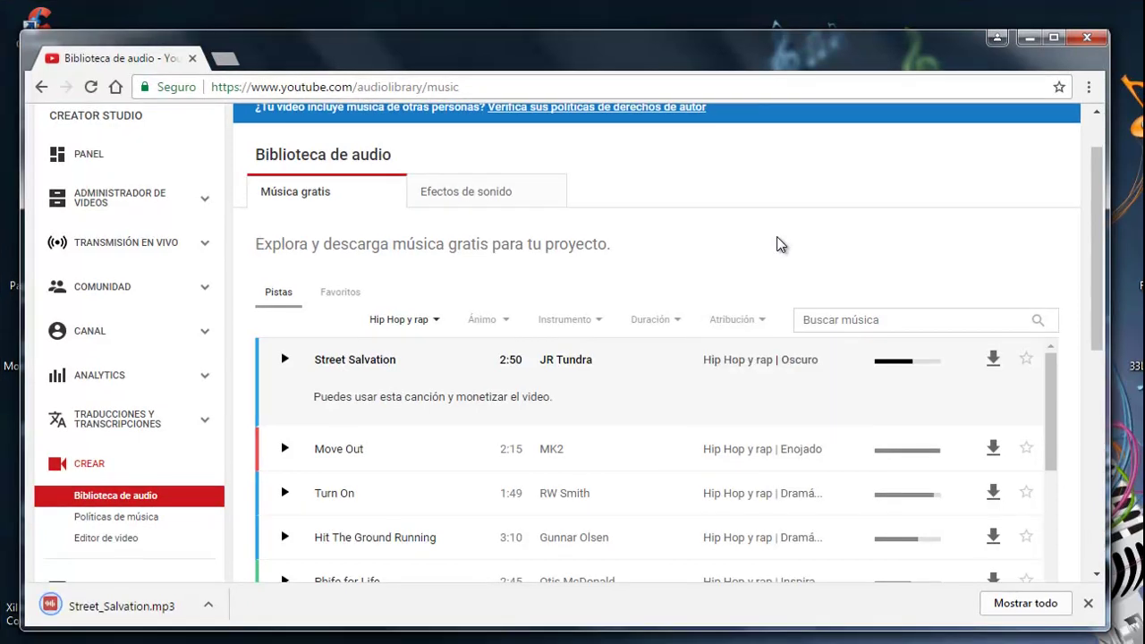
Open the library's sound effects (Efectos de sonido) and examine the available category filter options without choosing any.
click(486, 195)
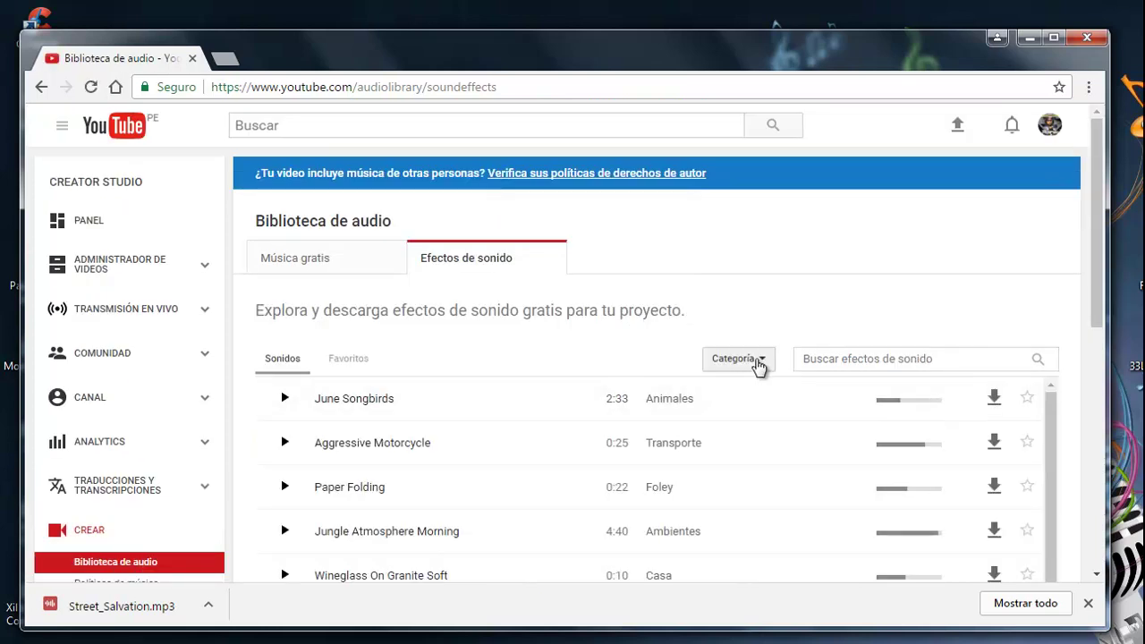
click(759, 366)
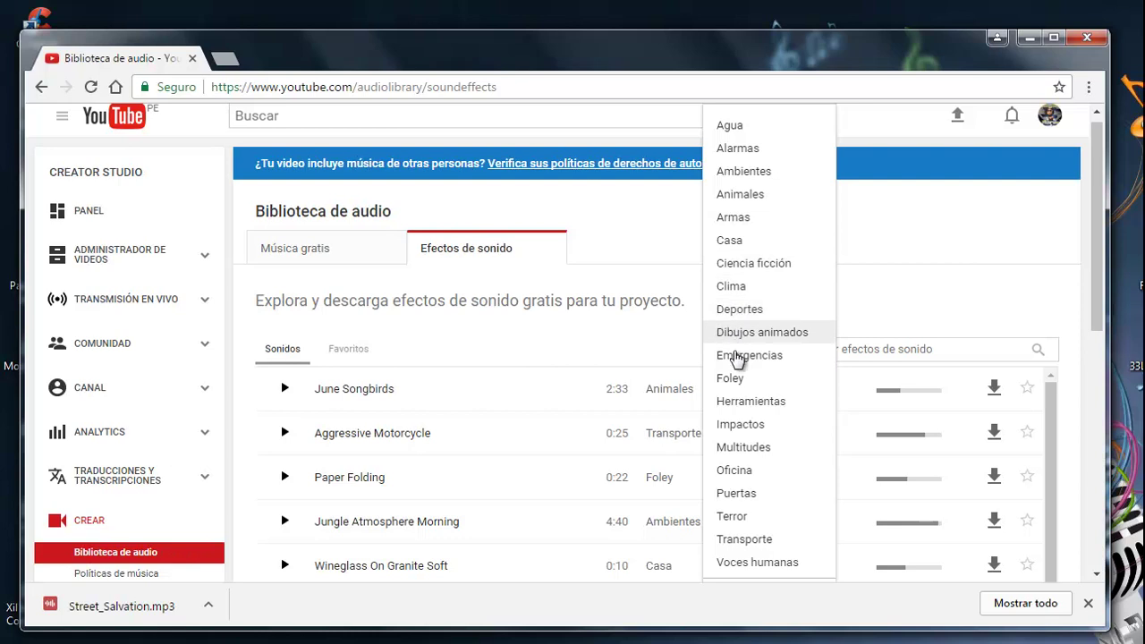
scroll(747, 546, down, 3)
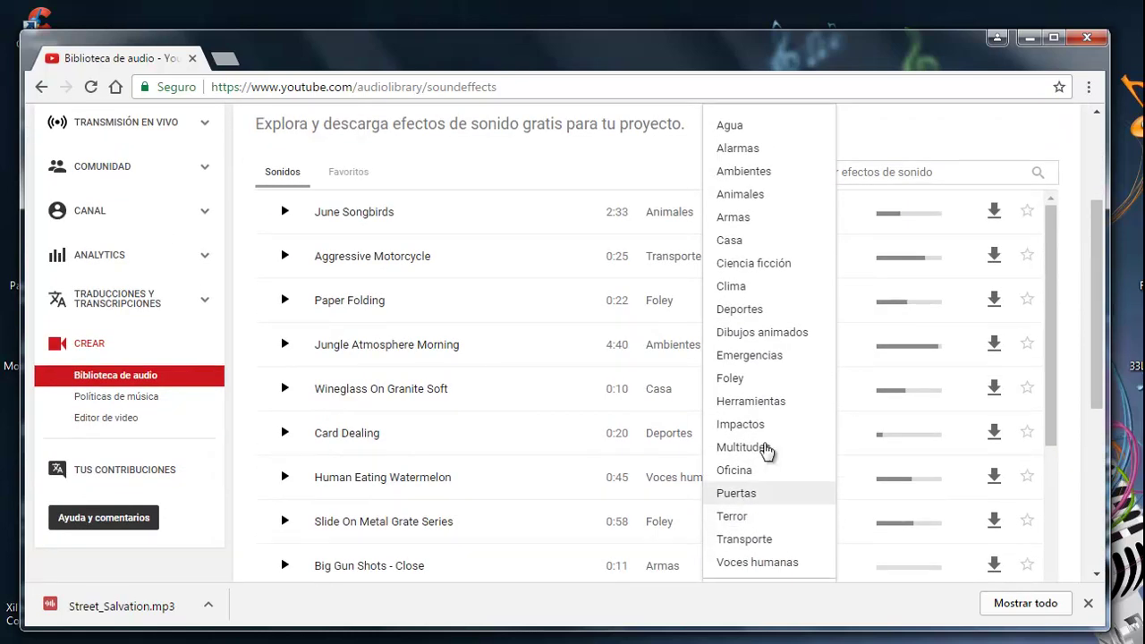
click(863, 130)
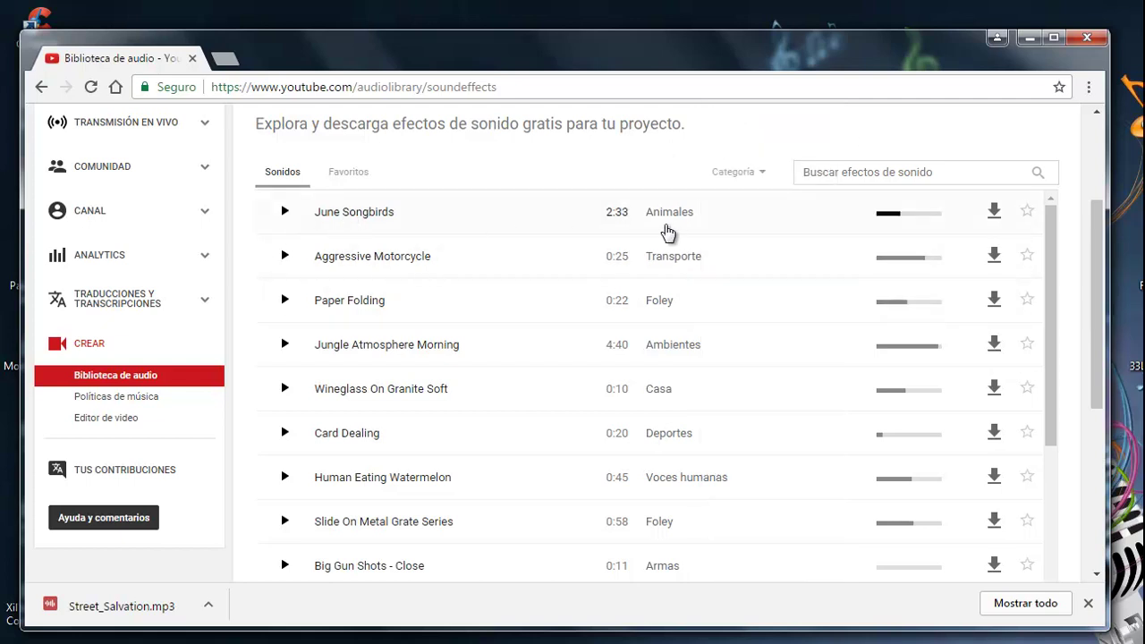
Look through the unfiltered list of free sound effects, checking their names, durations and categories.
scroll(640, 391, down, 2)
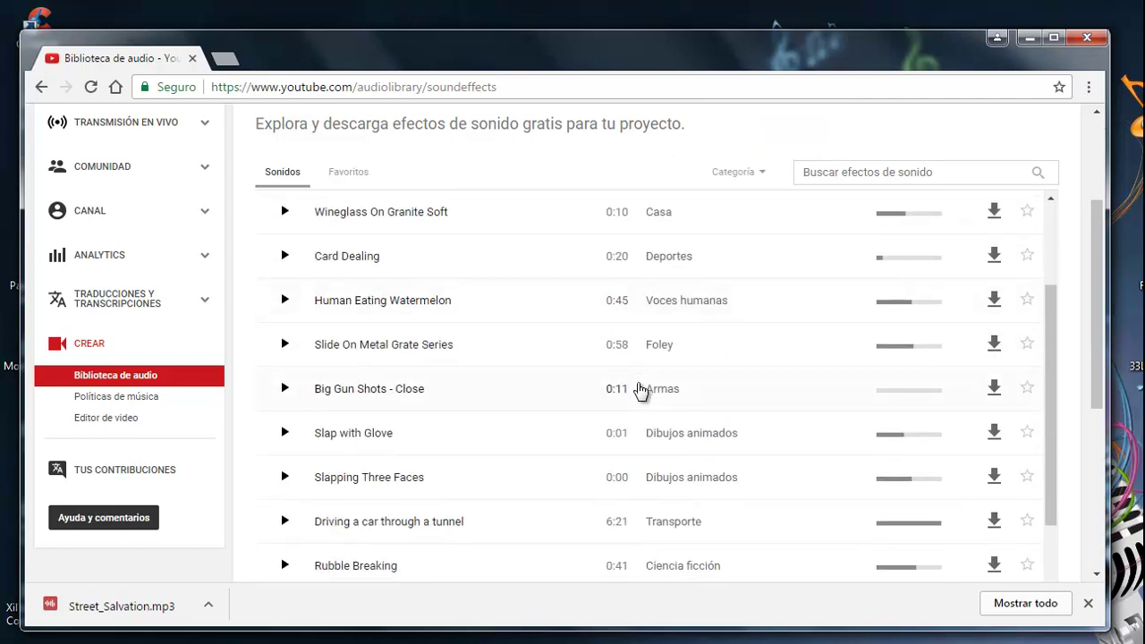
scroll(640, 391, down, 10)
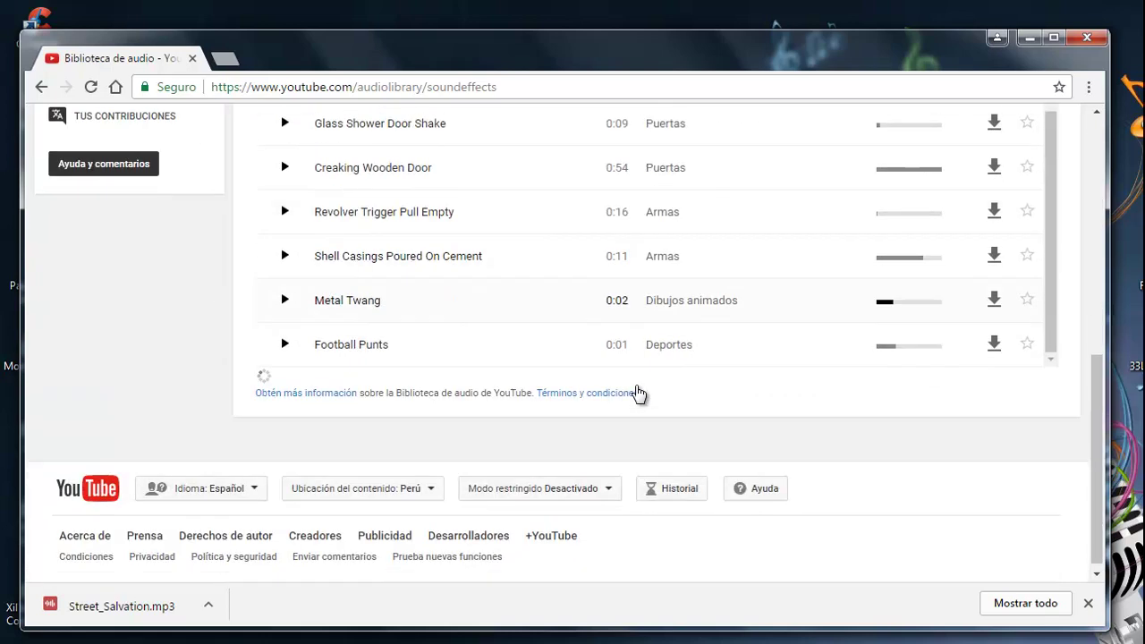
scroll(639, 388, up, 8)
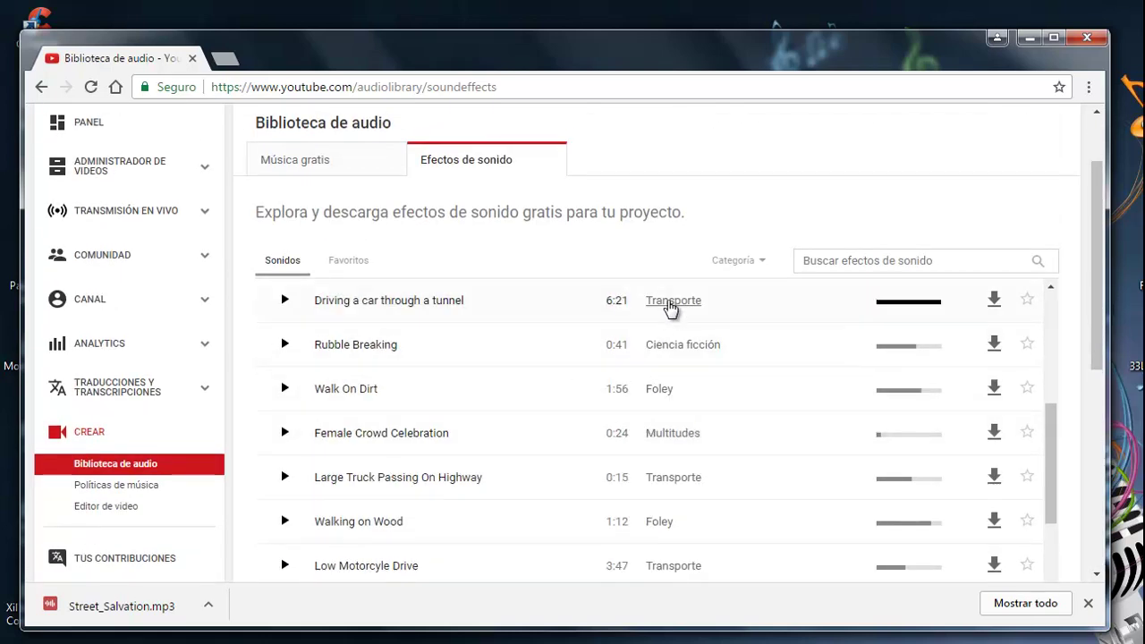